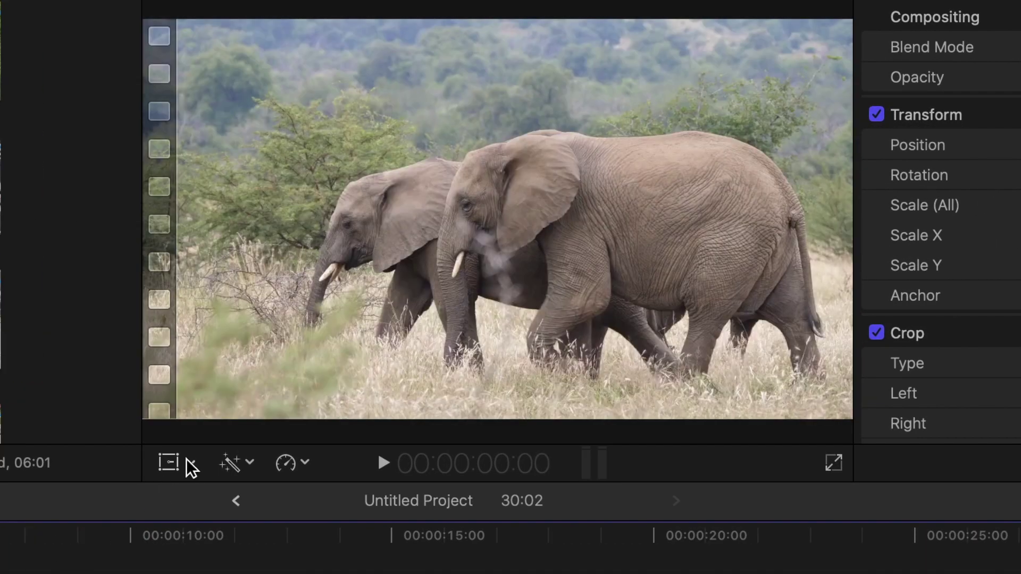
Resize and reposition the elephants image with the onscreen Transform controls.
click(189, 464)
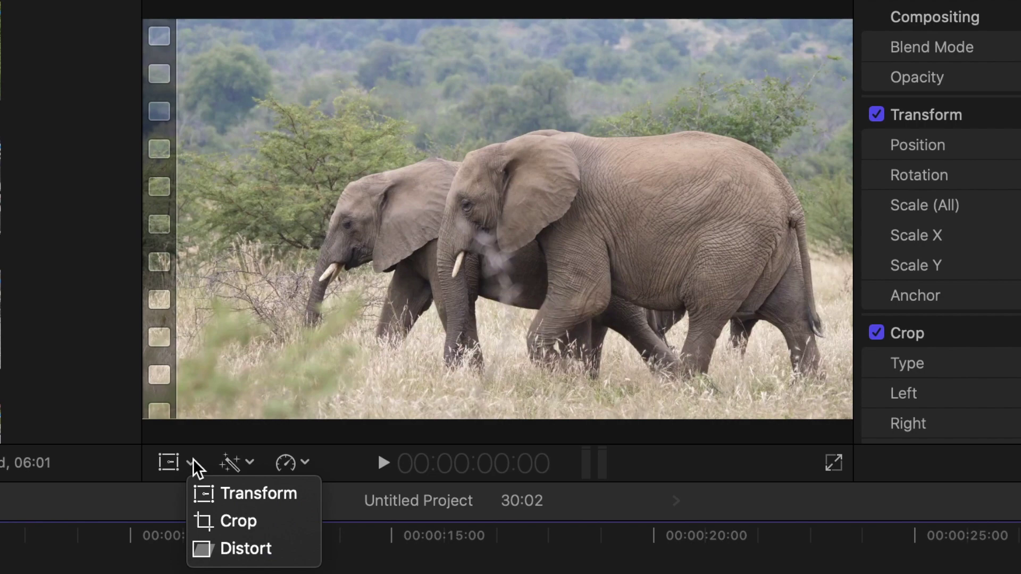
click(230, 497)
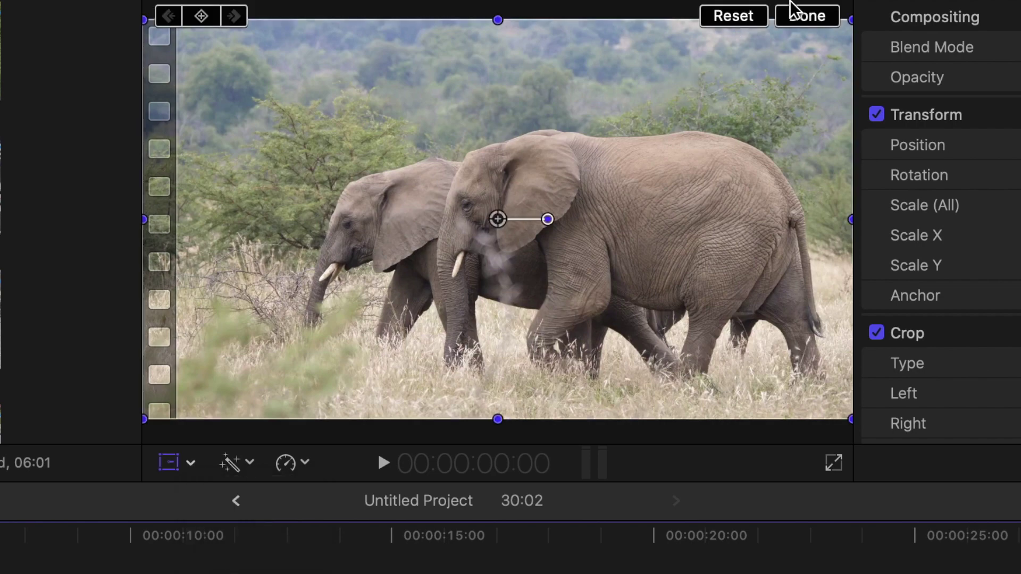
click(808, 17)
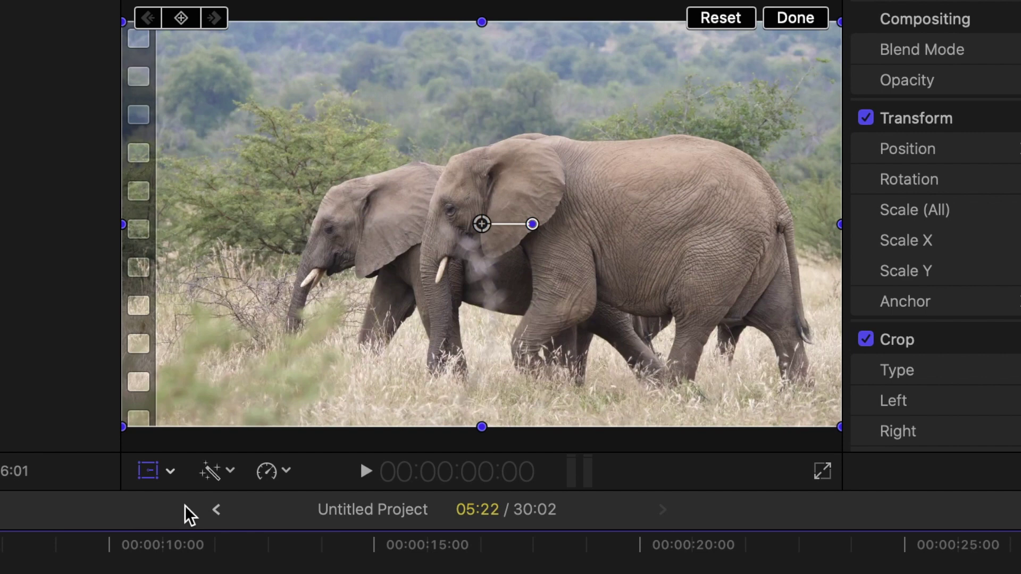
click(125, 429)
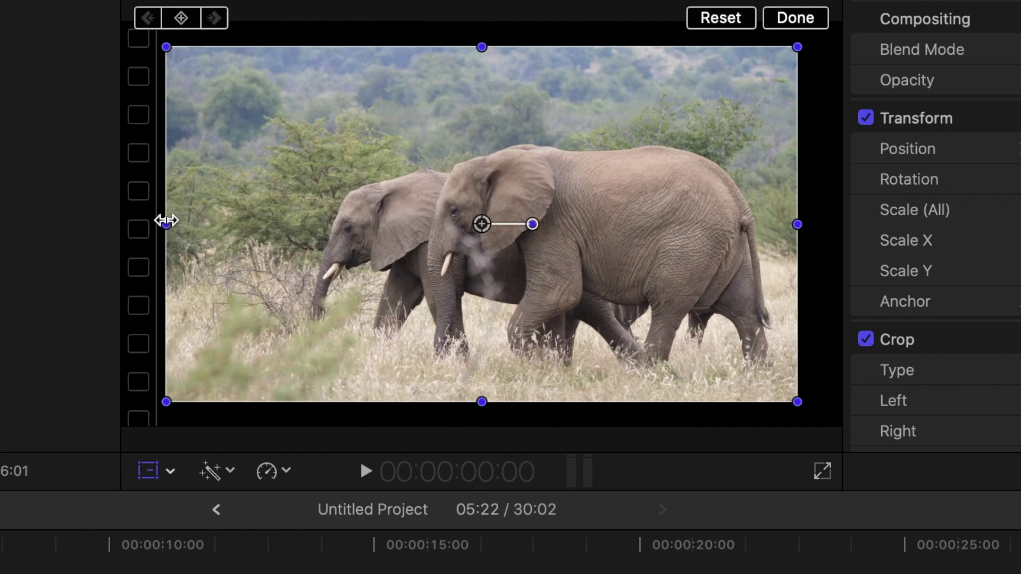
mouse_move(168, 222)
mouse_down()
mouse_move(252, 221)
mouse_move(108, 229)
mouse_move(158, 224)
mouse_up()
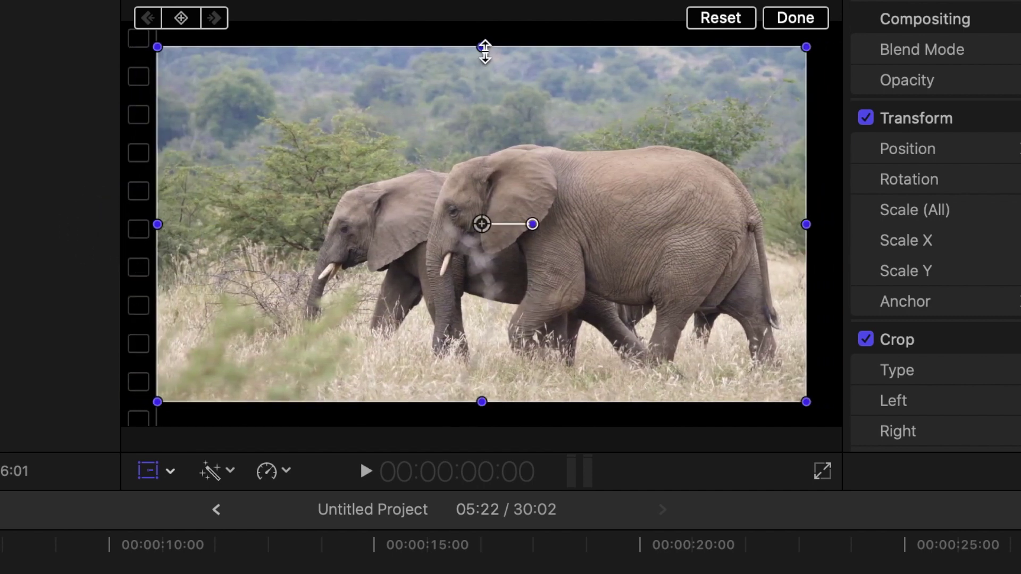
mouse_move(485, 51)
mouse_down()
mouse_move(481, 101)
mouse_move(484, 7)
mouse_move(489, 55)
mouse_up()
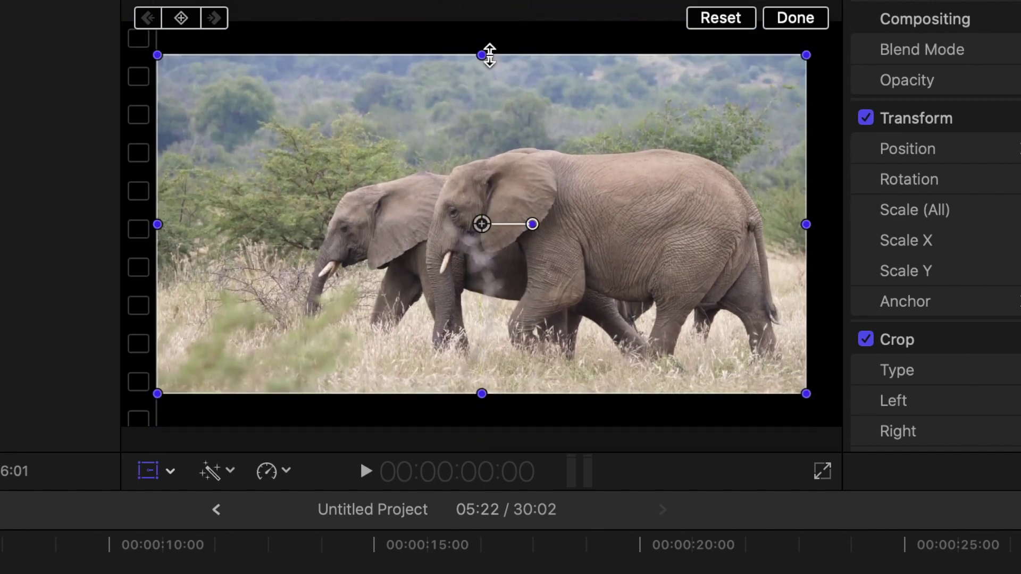
mouse_move(482, 225)
mouse_down()
mouse_move(569, 167)
mouse_move(422, 210)
mouse_move(505, 225)
mouse_move(502, 217)
mouse_move(552, 216)
mouse_move(552, 246)
mouse_move(567, 212)
mouse_move(565, 187)
mouse_move(566, 238)
mouse_up()
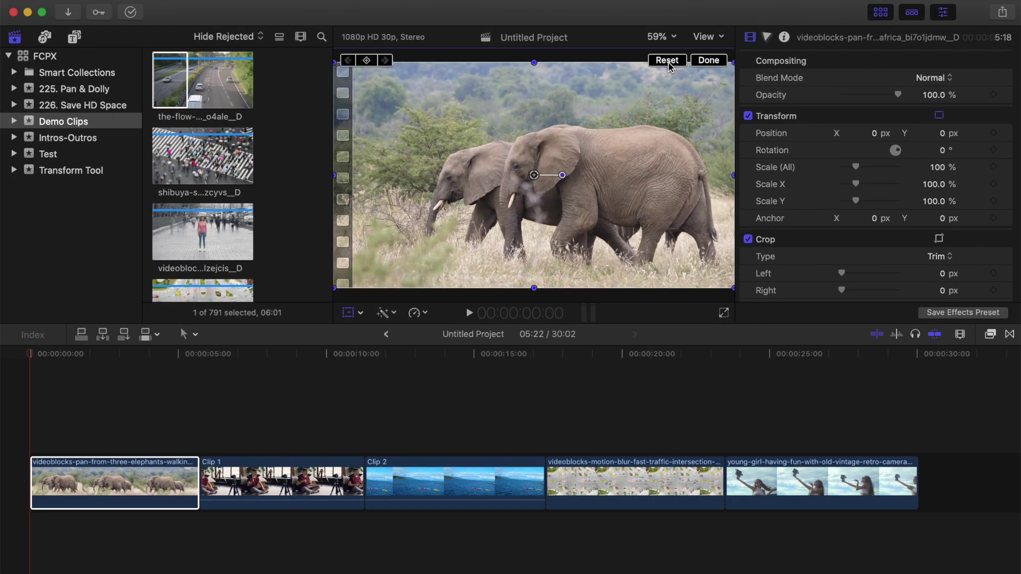
click(705, 62)
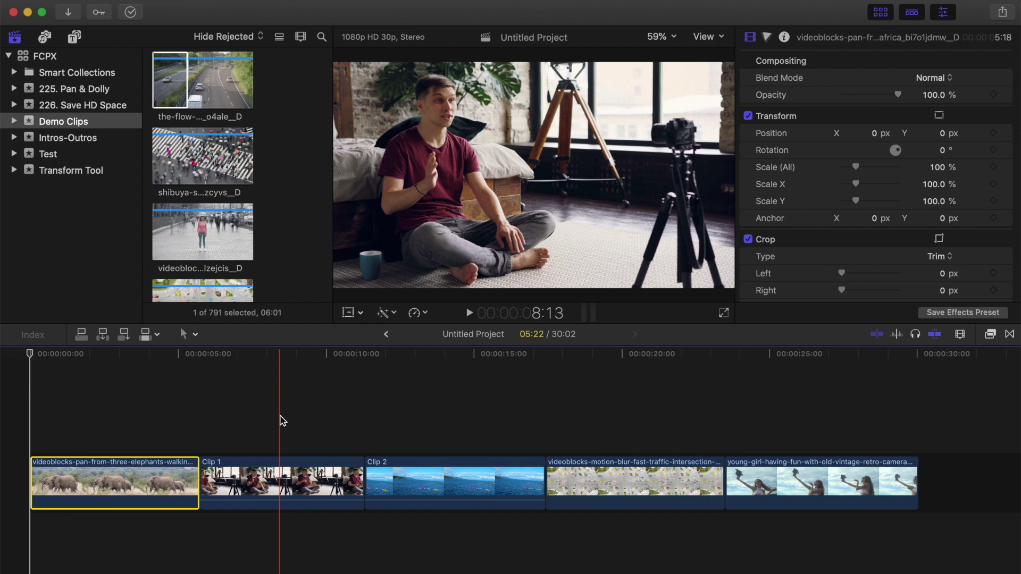
Select Clip 1, enlarge it to about 112% and shift it right and down.
click(279, 421)
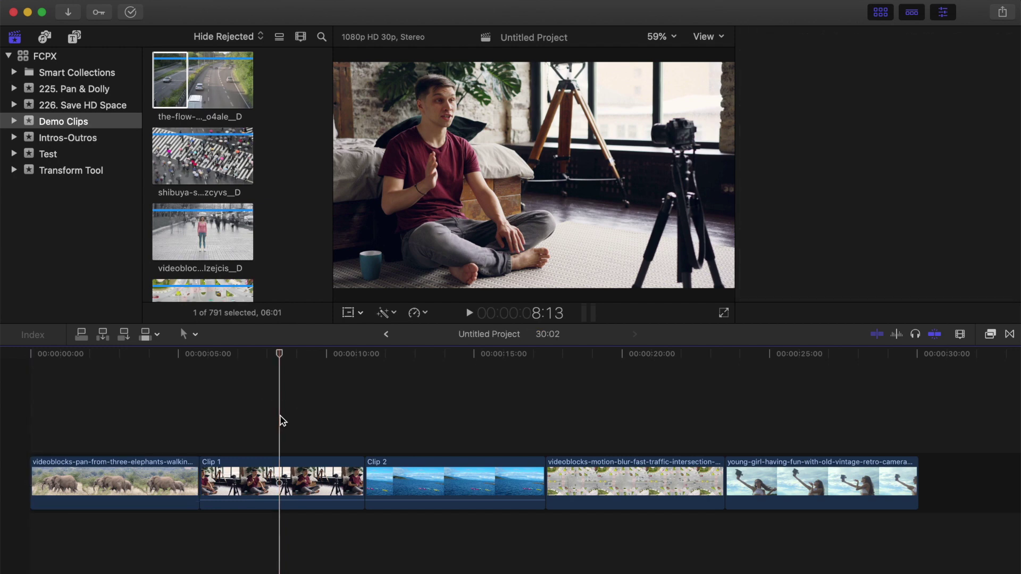
click(281, 482)
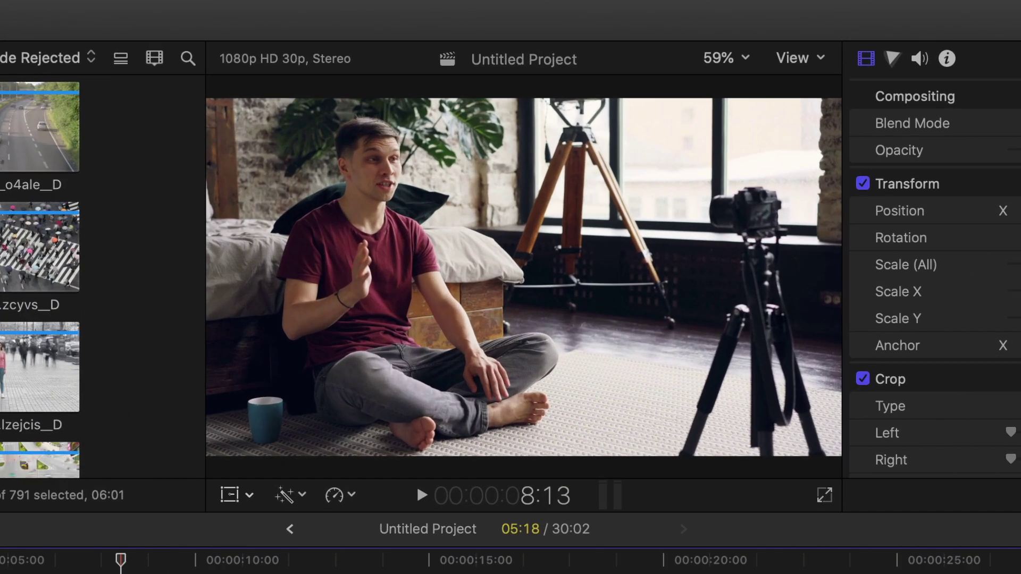
click(249, 496)
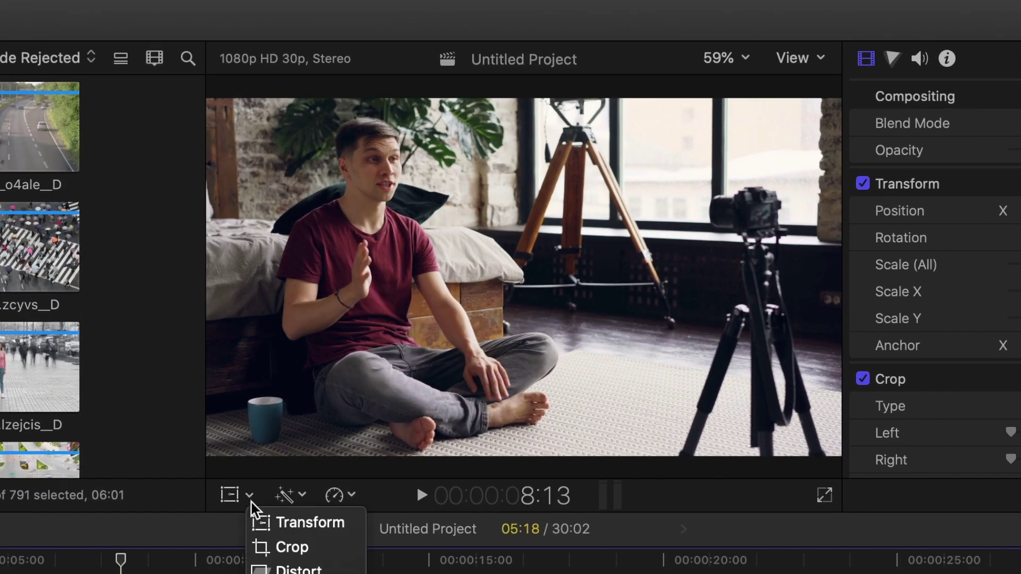
click(272, 524)
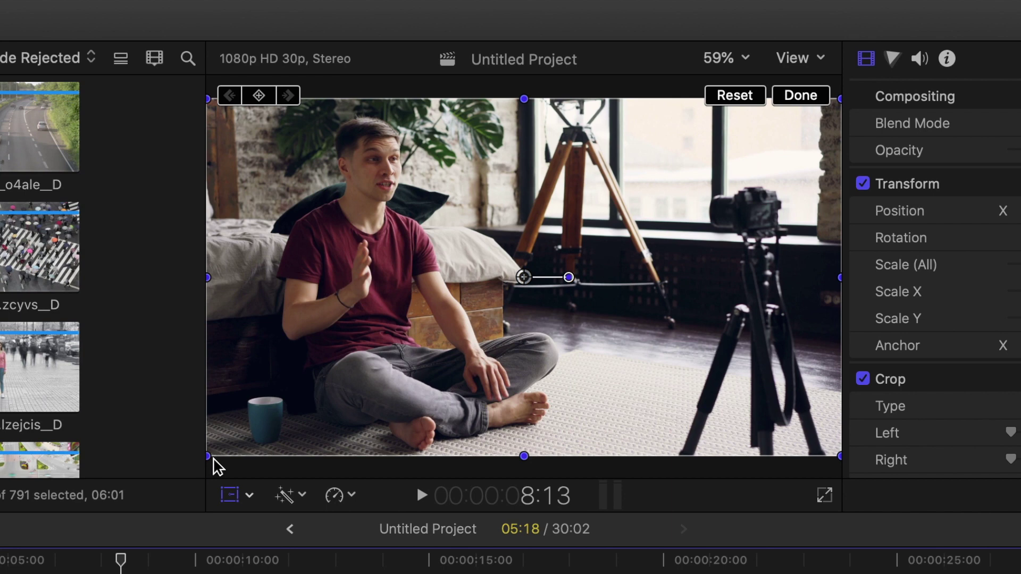
drag(211, 458, 182, 487)
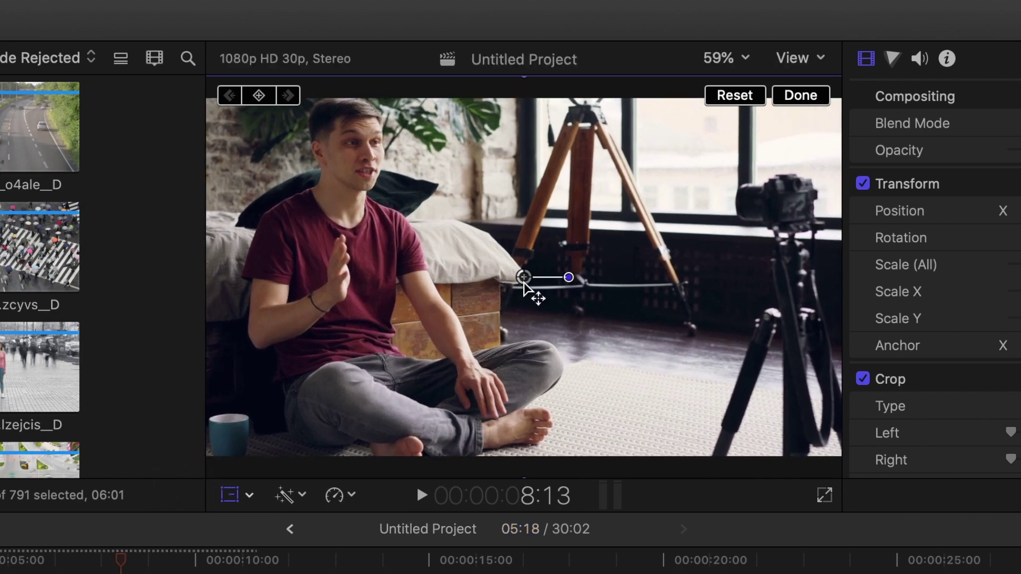
mouse_move(523, 279)
mouse_down()
mouse_move(588, 292)
mouse_move(623, 286)
mouse_up()
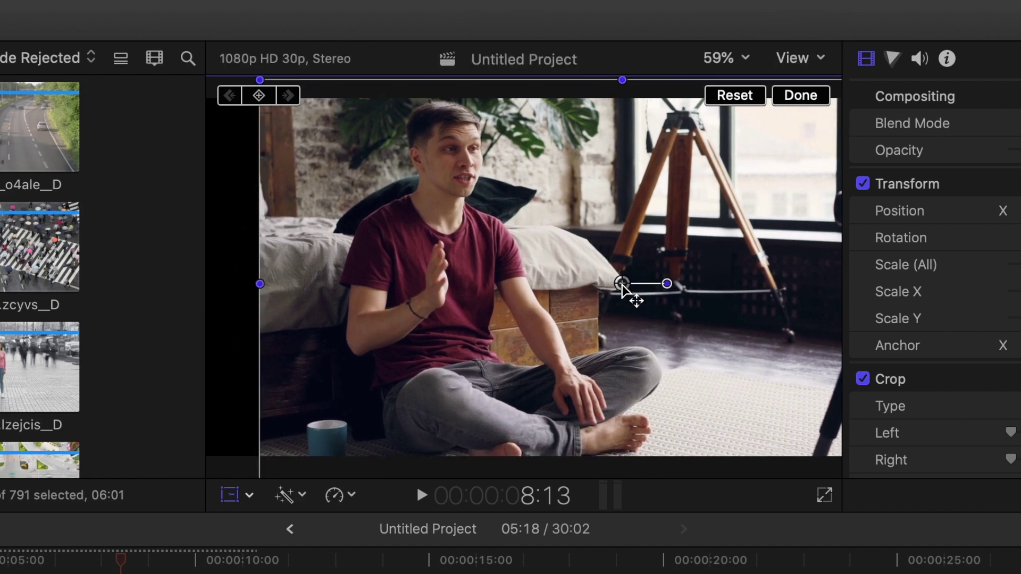
At 50% viewer zoom, enlarge Clip 1 to about 130% and move it lower.
click(747, 61)
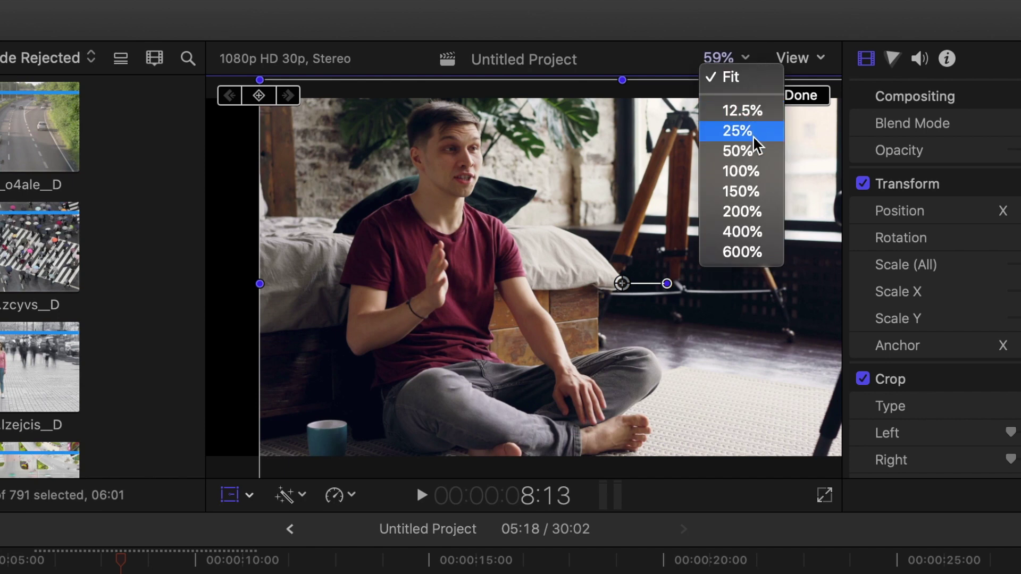
click(754, 152)
drag(300, 456, 258, 471)
drag(606, 283, 607, 309)
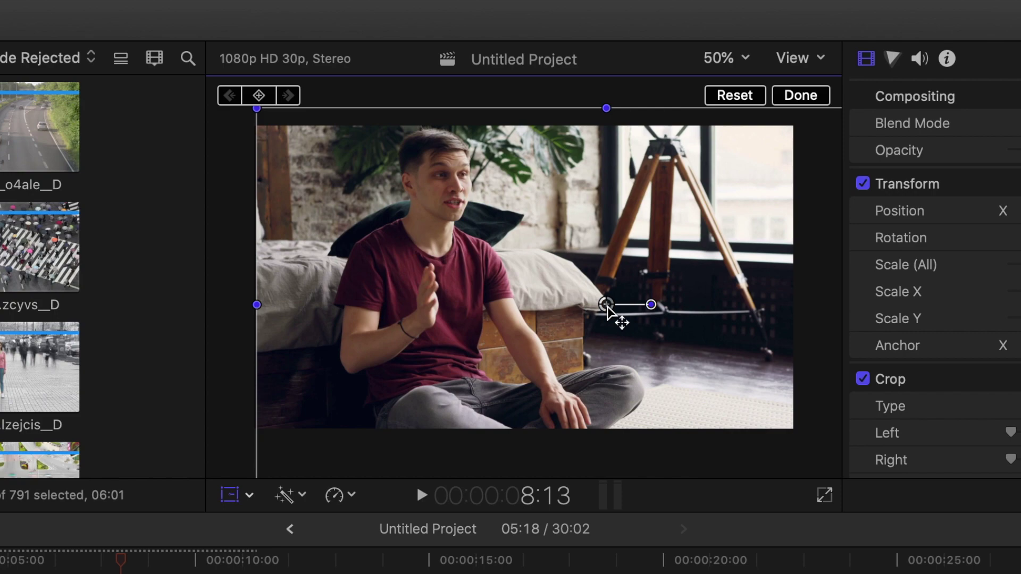
click(802, 100)
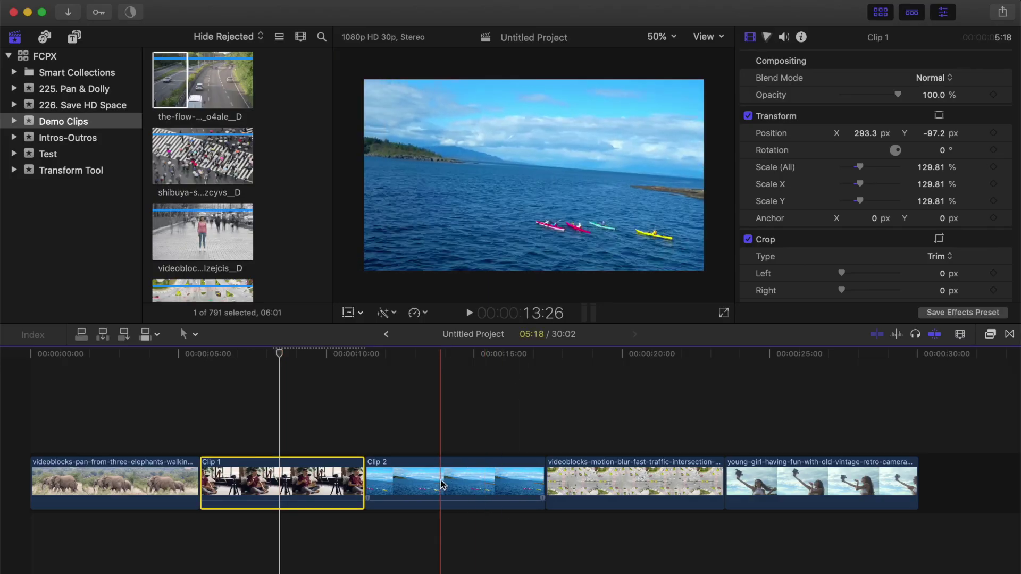
Select the kayak clip, show the horizon guide, and enable onscreen Transform controls.
click(439, 498)
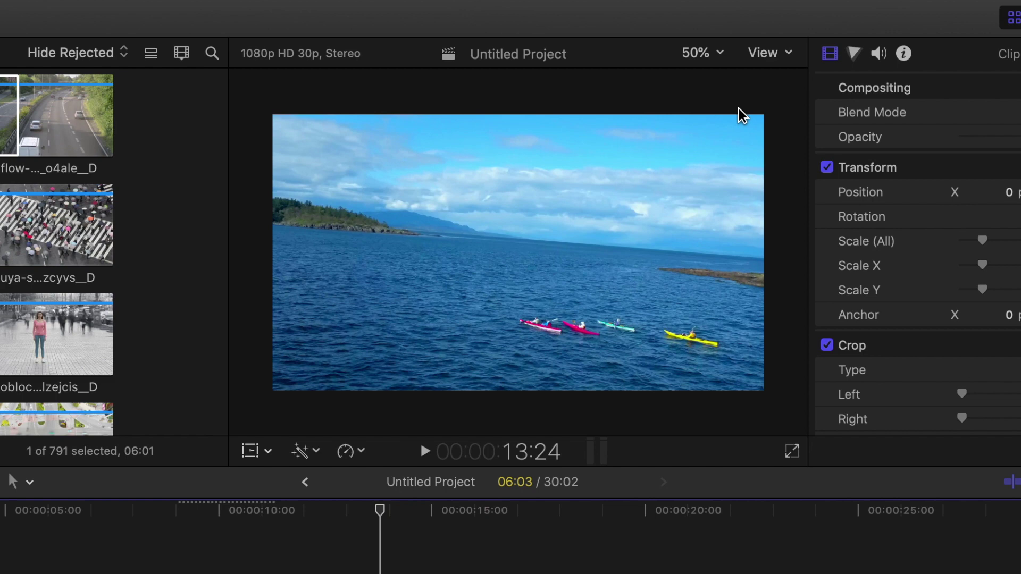
click(790, 54)
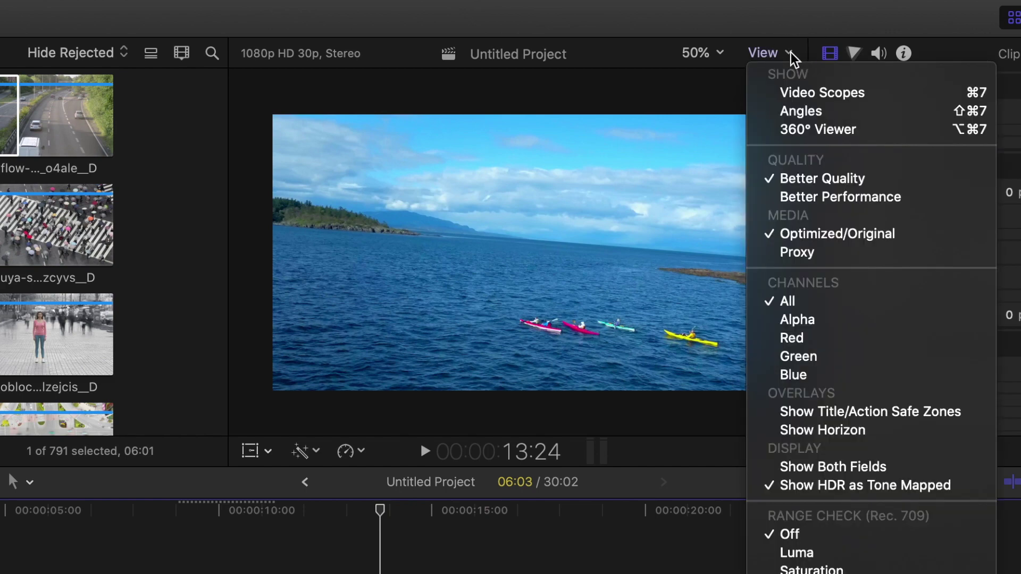
click(890, 431)
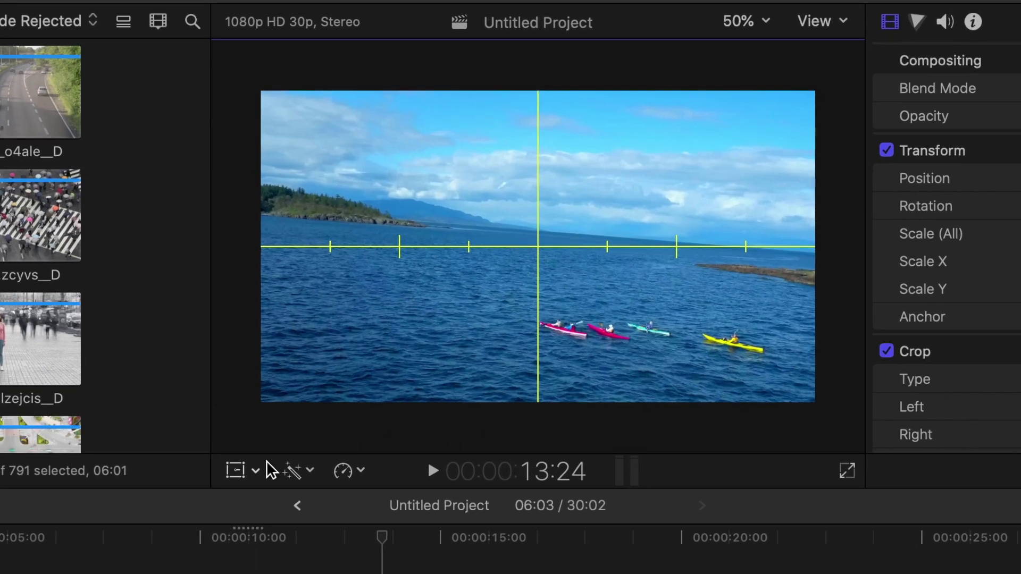
click(255, 472)
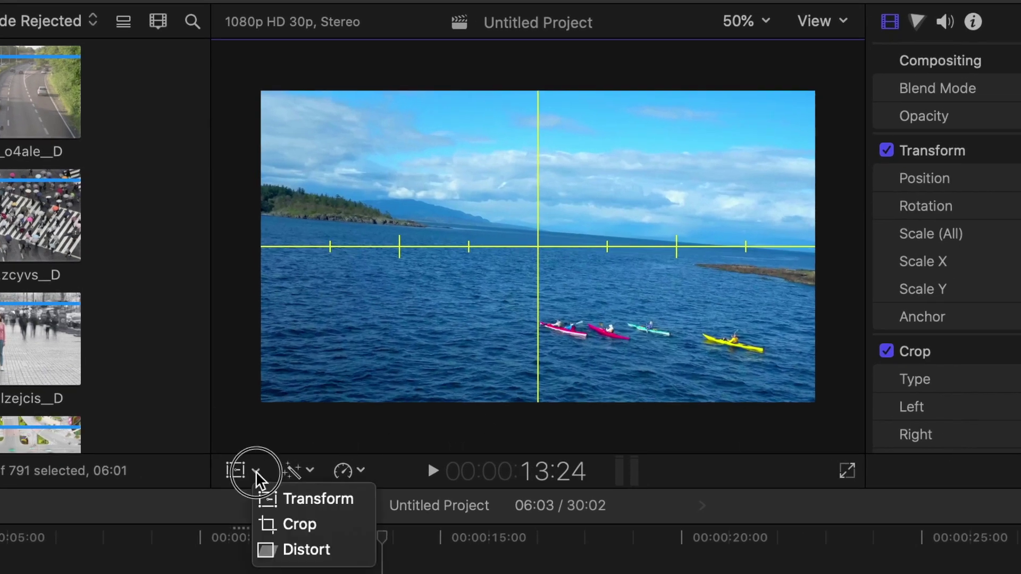
click(267, 497)
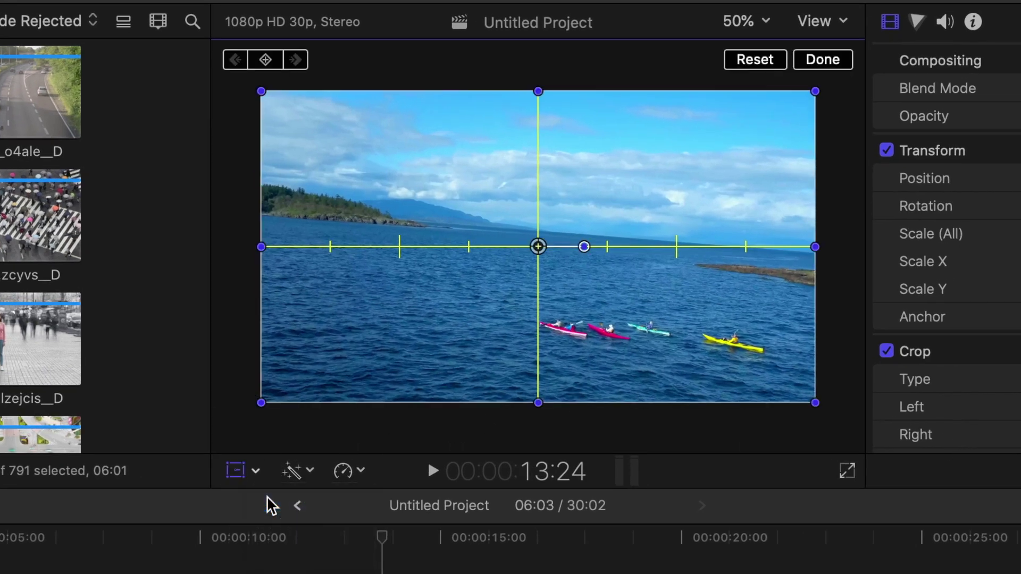
Rotate the kayak clip 3.8° to level the horizon and scale it to 116%.
drag(585, 247, 587, 242)
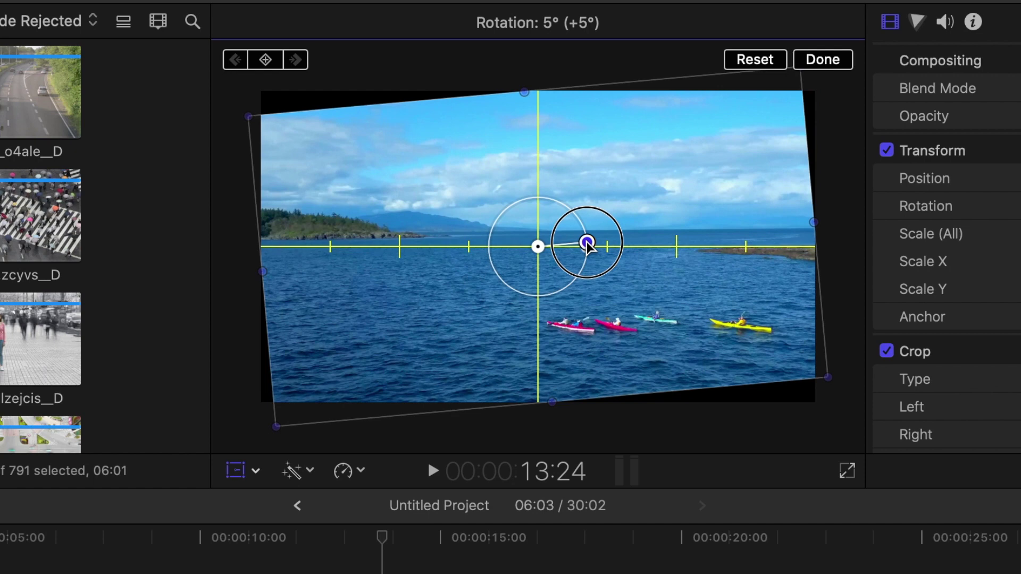
drag(588, 242, 721, 235)
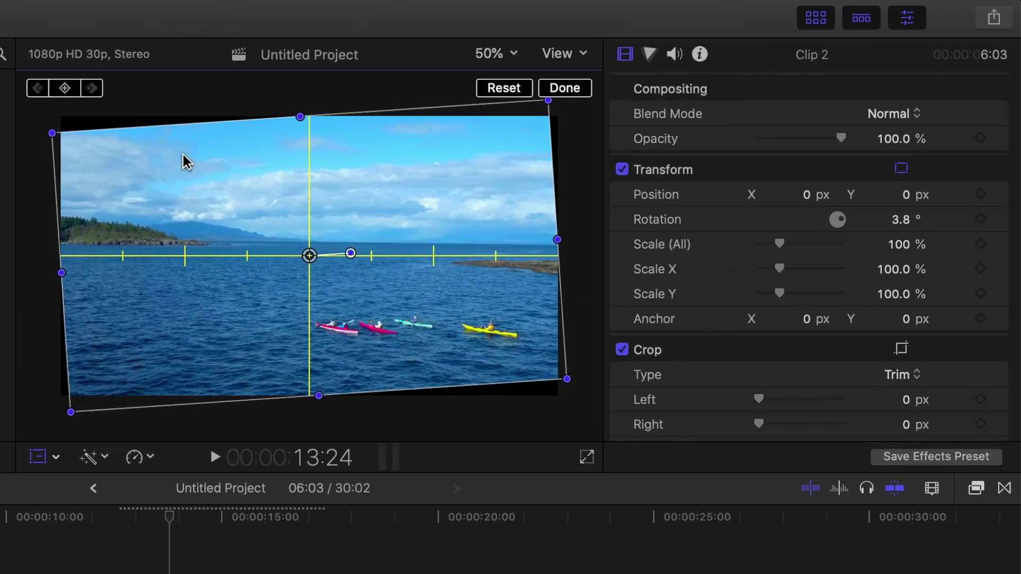
click(785, 245)
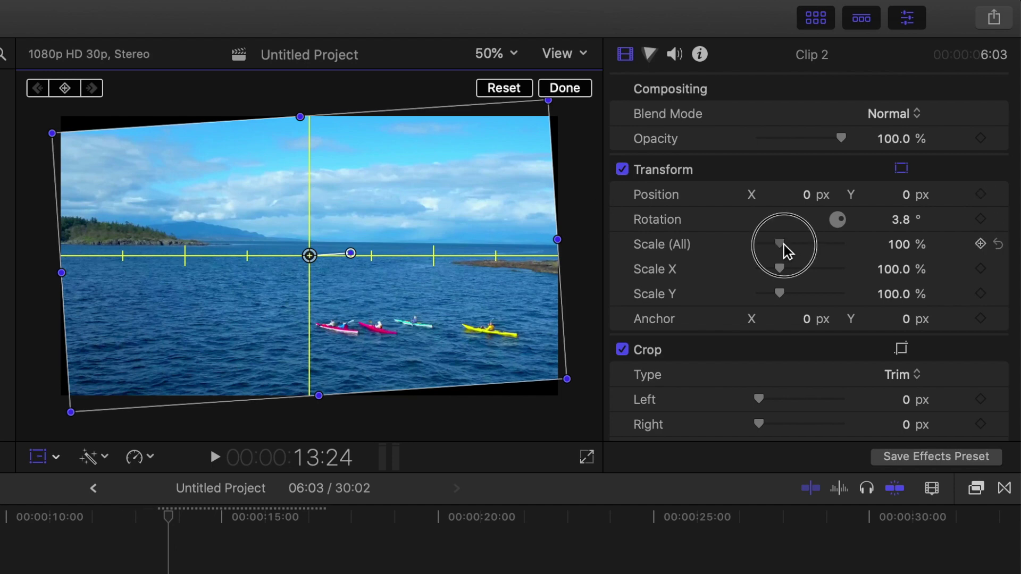
drag(784, 249, 773, 239)
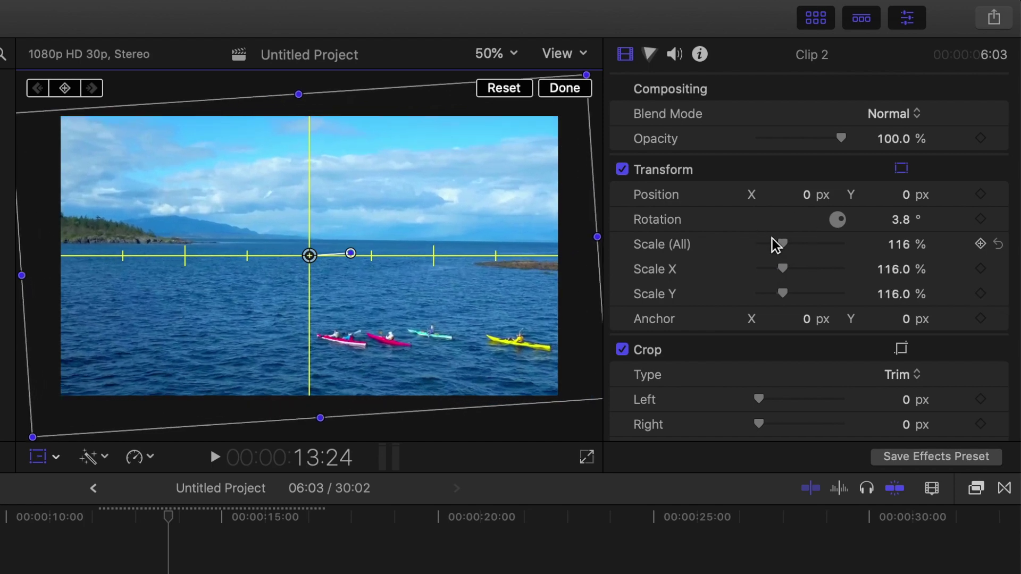
click(575, 91)
click(584, 54)
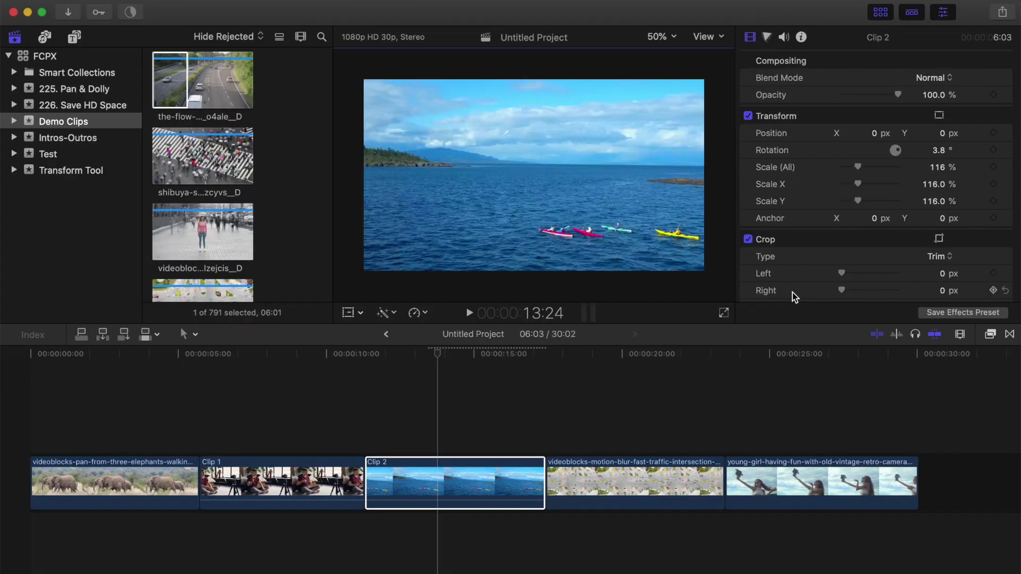
Place the freeway clip from the browser above the intersection clip.
click(614, 411)
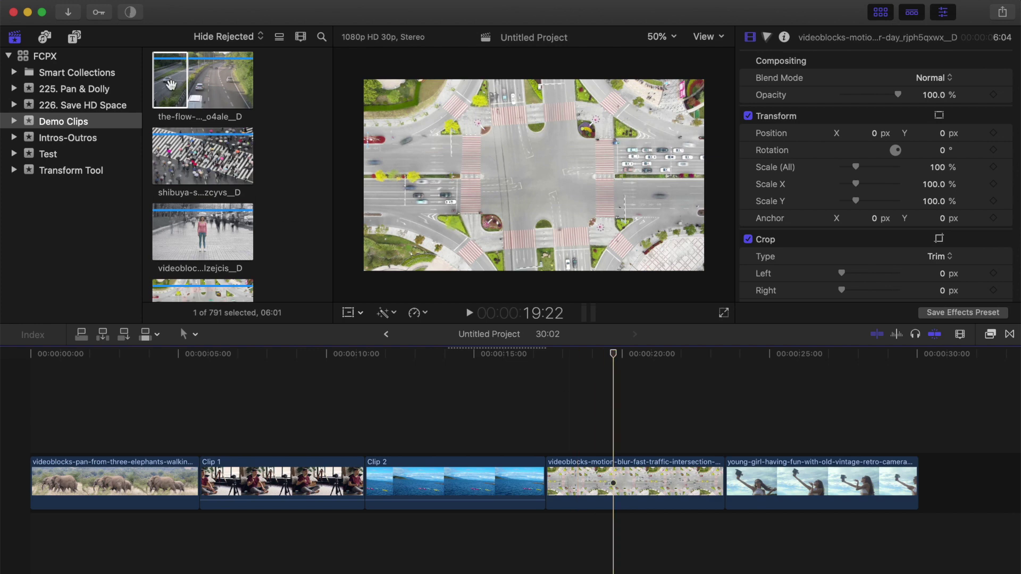
click(170, 84)
mouse_move(170, 84)
mouse_down()
mouse_move(568, 407)
mouse_move(548, 414)
mouse_up()
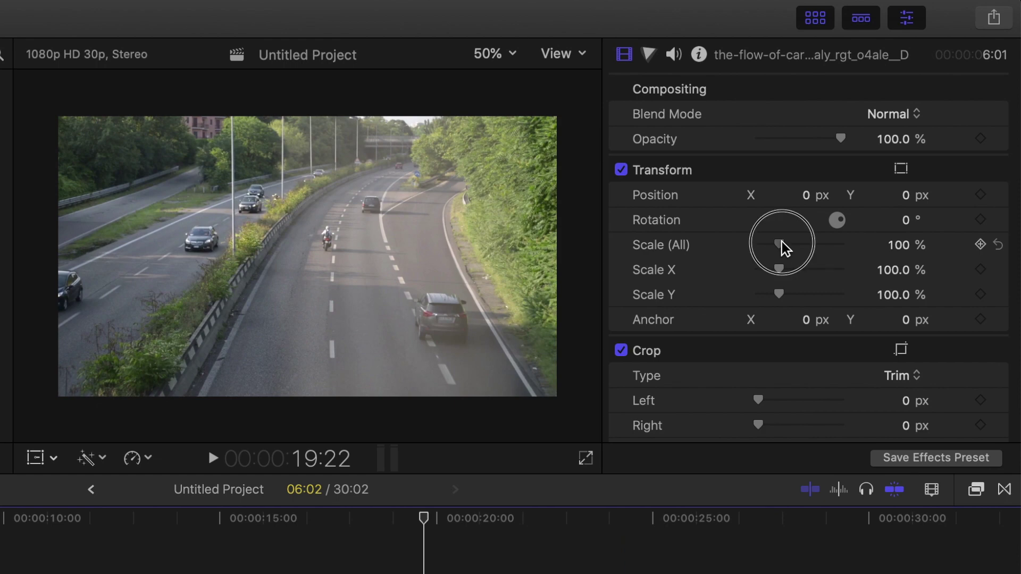
Shrink the freeway clip to a 38% inset and position it lower right.
drag(782, 242, 771, 252)
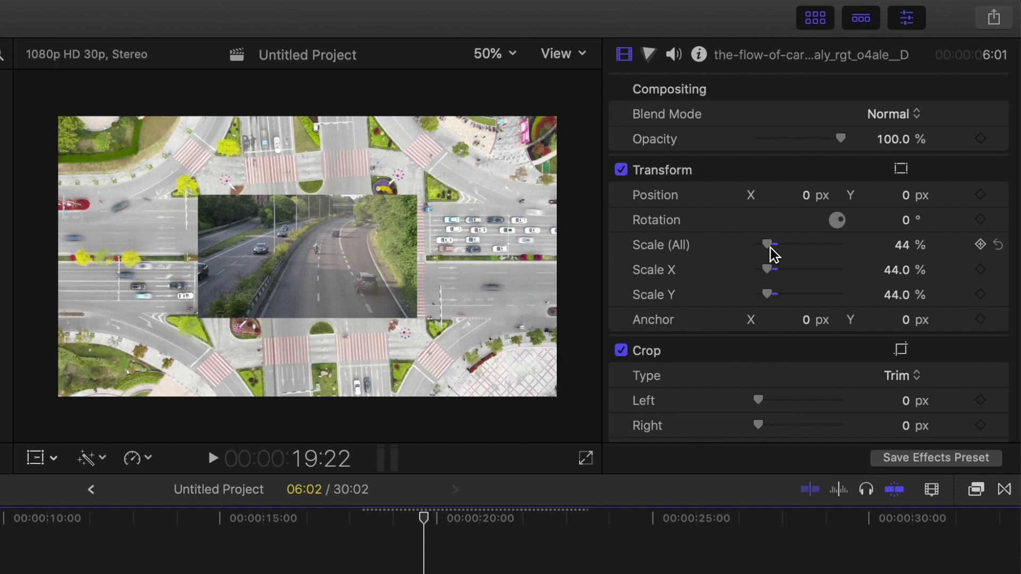
click(902, 170)
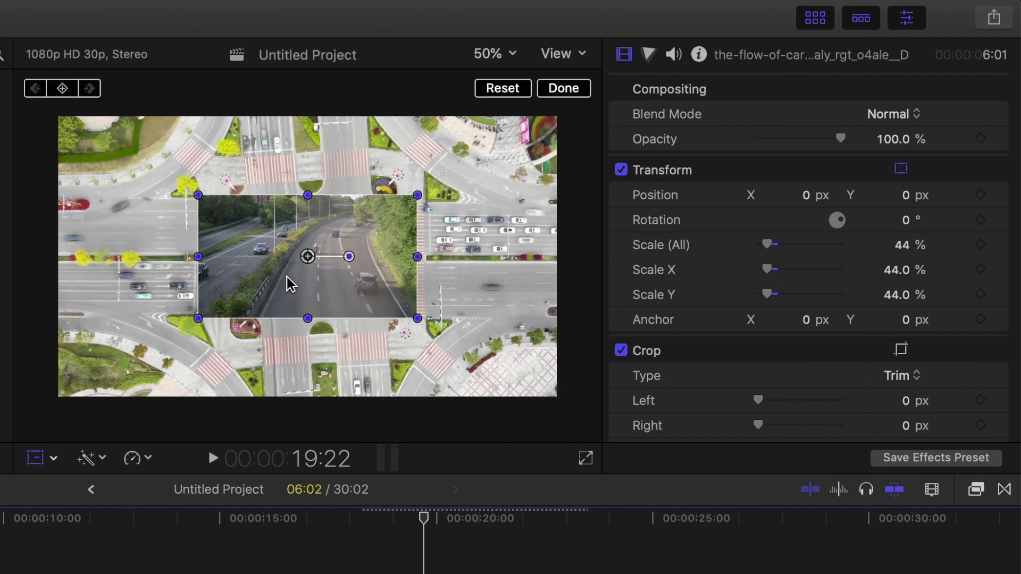
drag(307, 257, 435, 323)
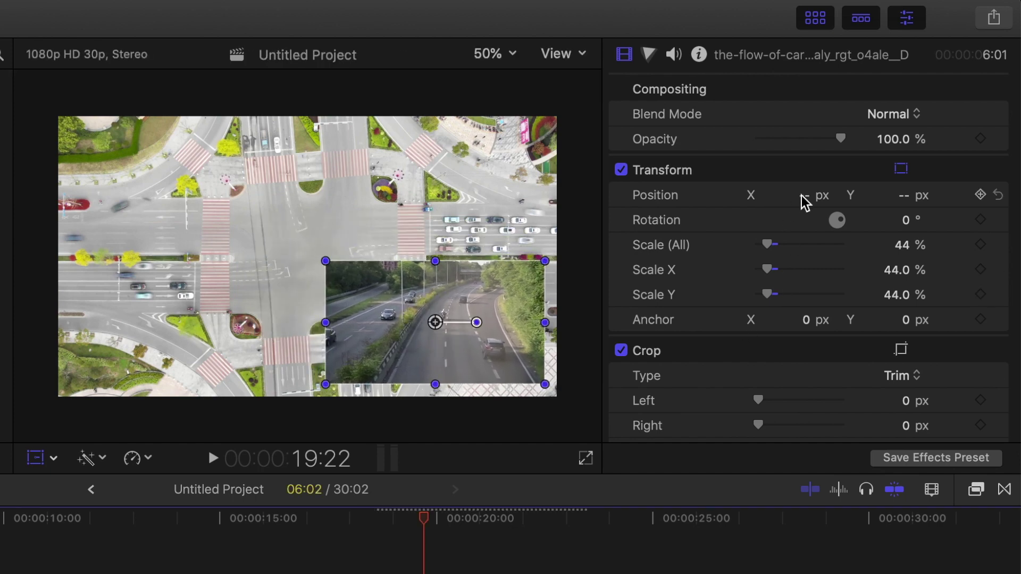
drag(803, 198, 802, 197)
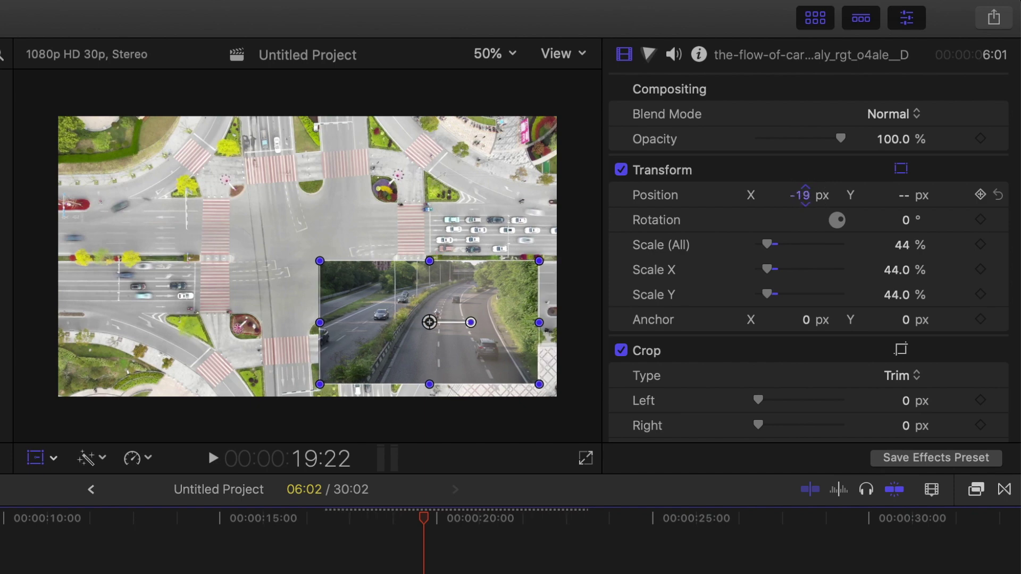
drag(904, 195, 905, 198)
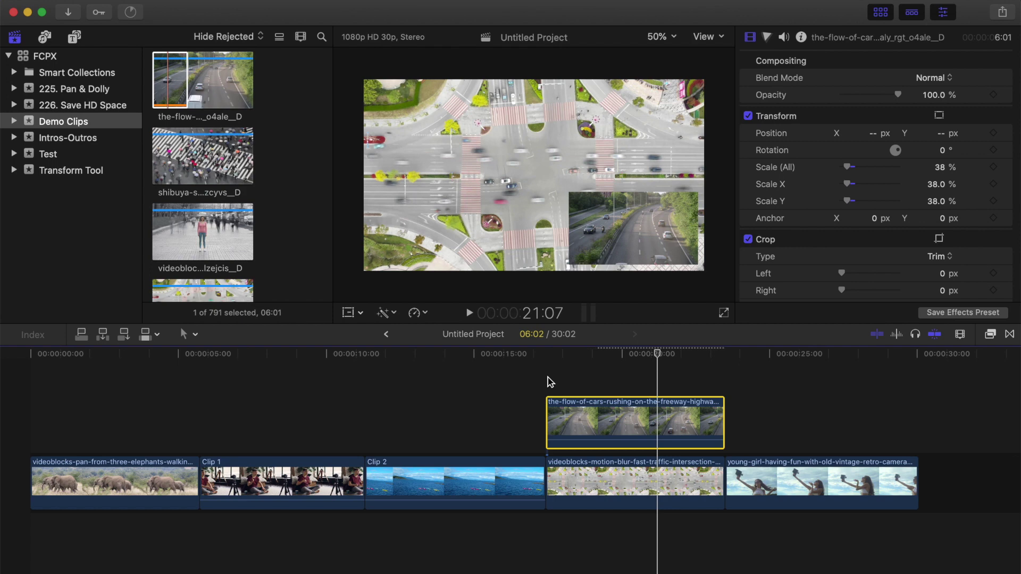
scroll(548, 382, right, 3)
Flip the girl-with-camera clip horizontally, with Scale X set to -100%.
click(791, 422)
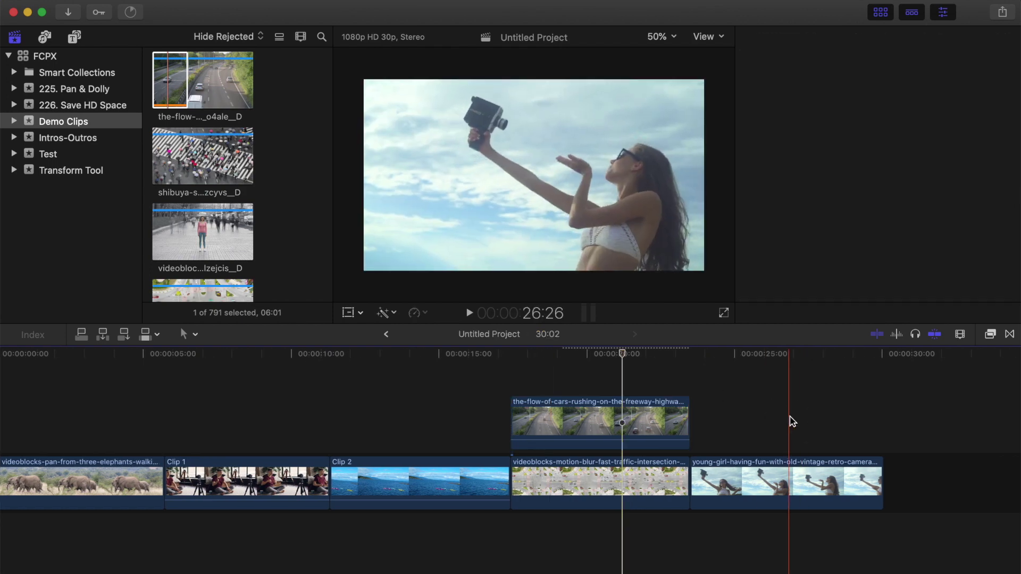
click(791, 464)
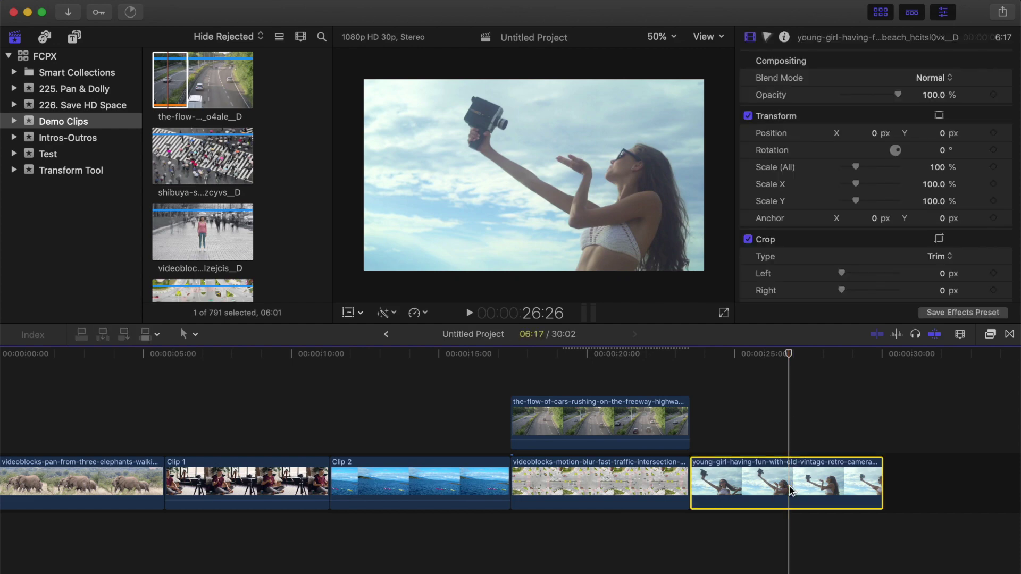
click(363, 313)
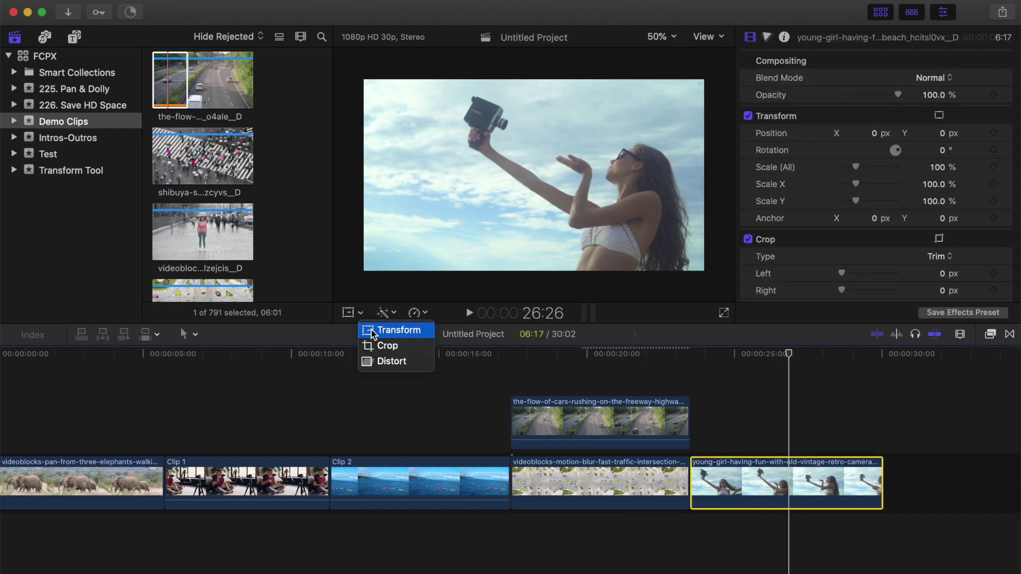
click(371, 331)
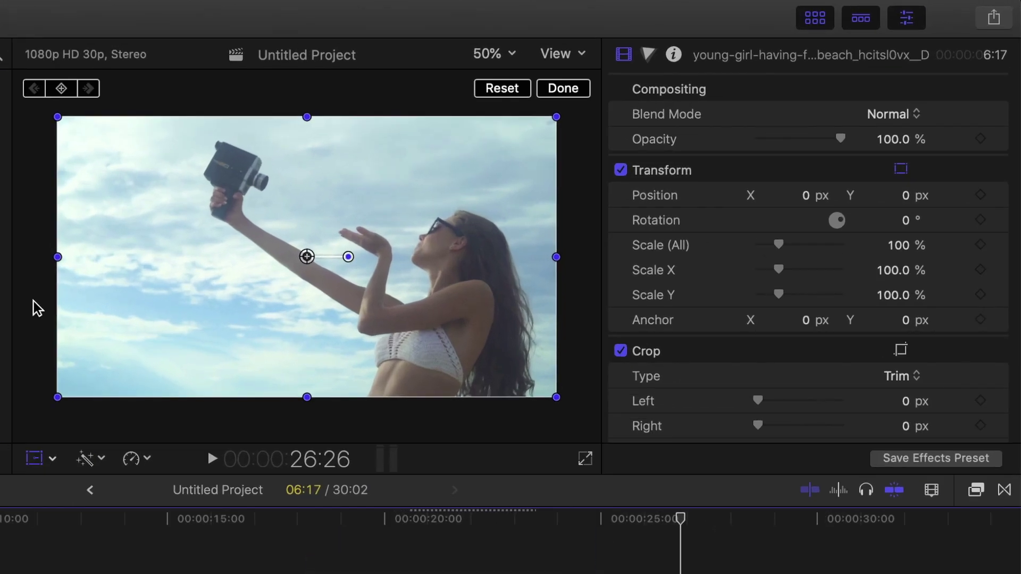
mouse_move(60, 257)
mouse_down()
mouse_move(258, 267)
mouse_move(424, 258)
mouse_move(550, 269)
mouse_move(554, 258)
mouse_move(517, 262)
mouse_up()
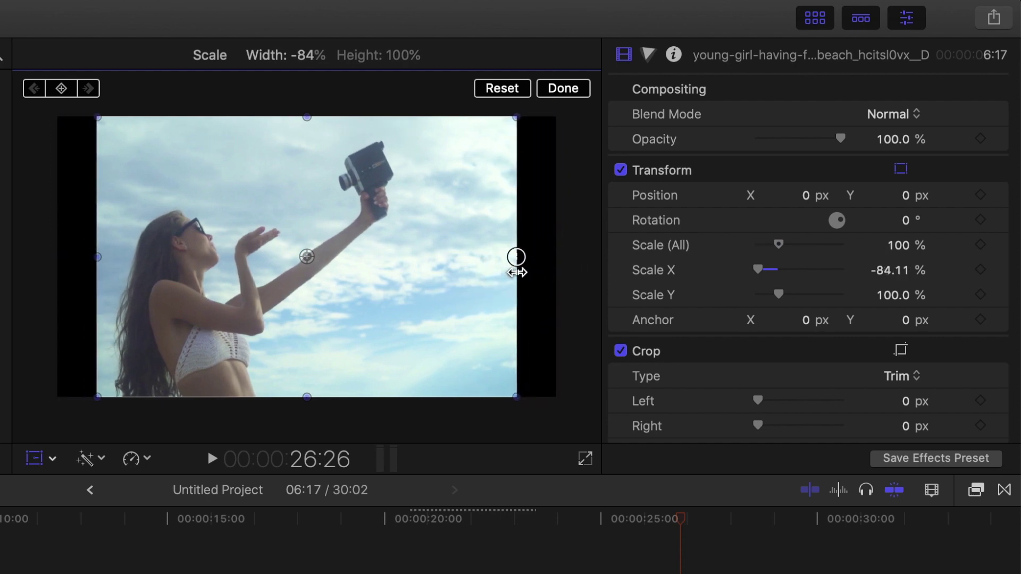
click(894, 271)
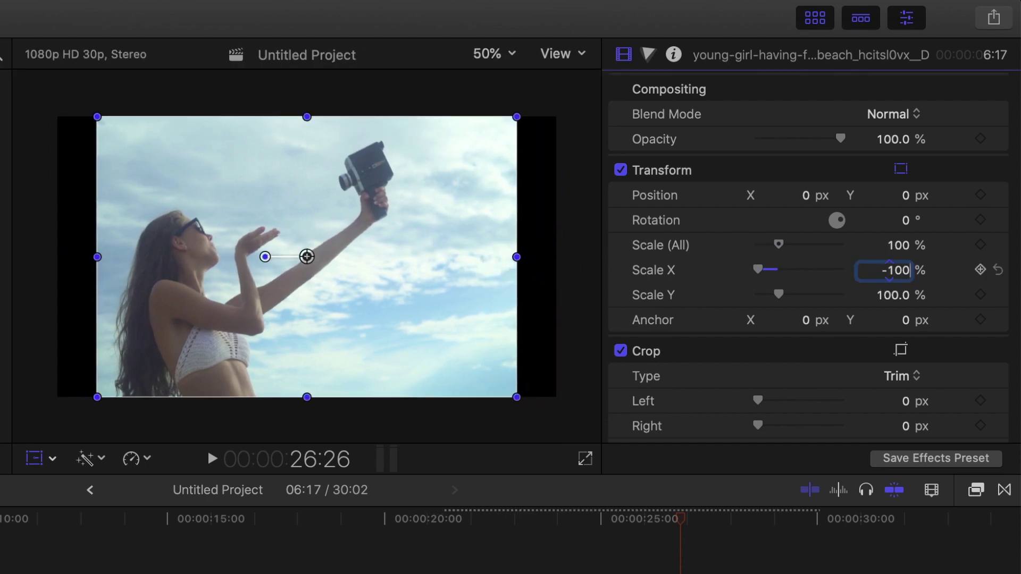